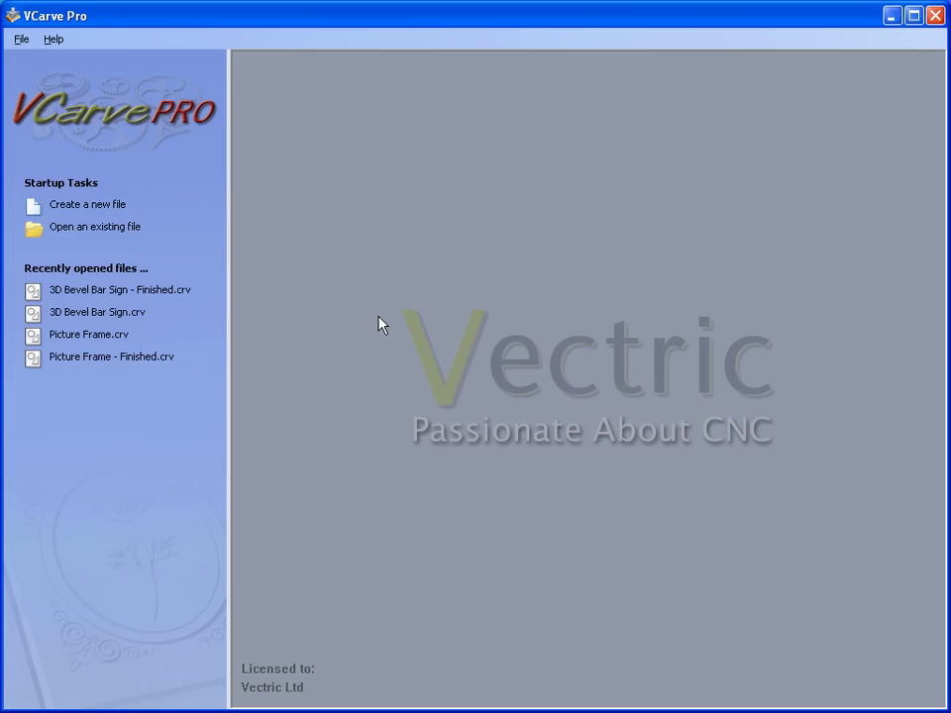
# - Create a new job with a 20 × 20 inch material block, 1 inch thick
pyautogui.click(100, 206)
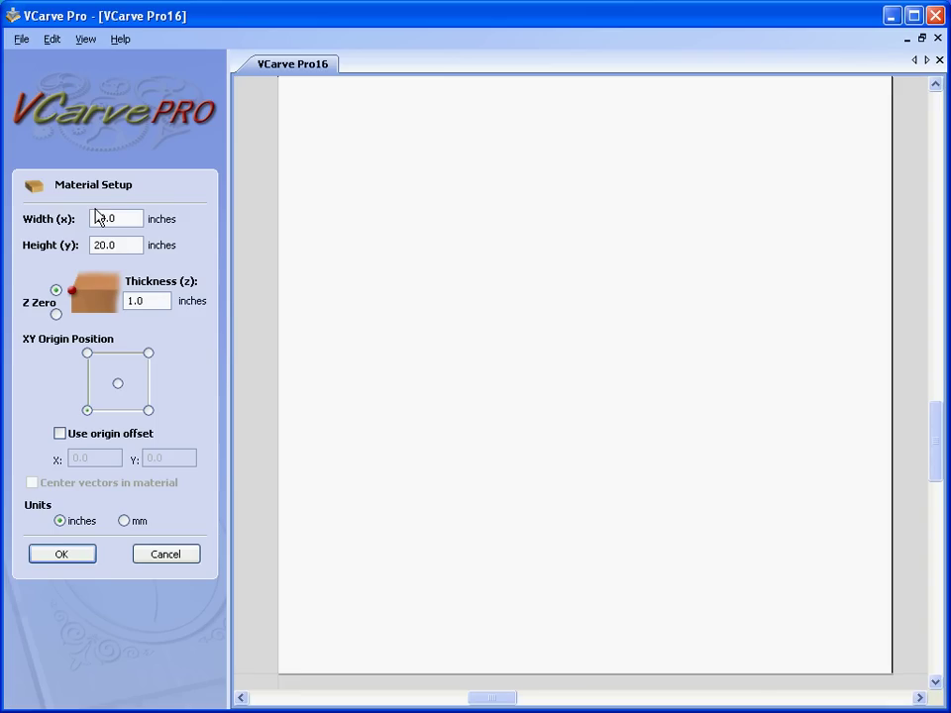
pyautogui.click(126, 244)
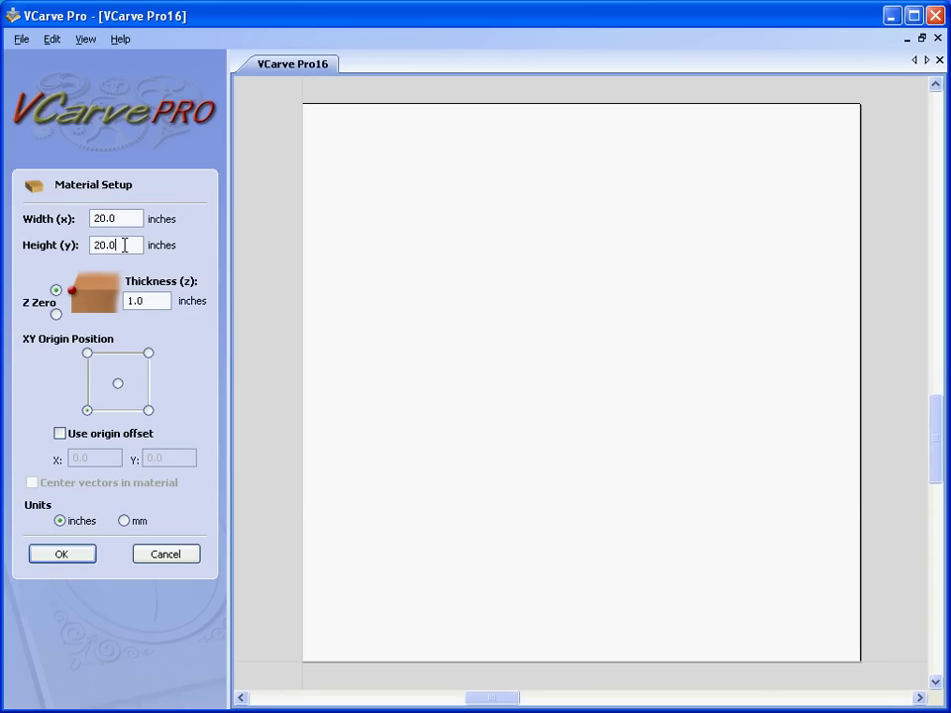
pyautogui.click(162, 300)
pyautogui.click(78, 556)
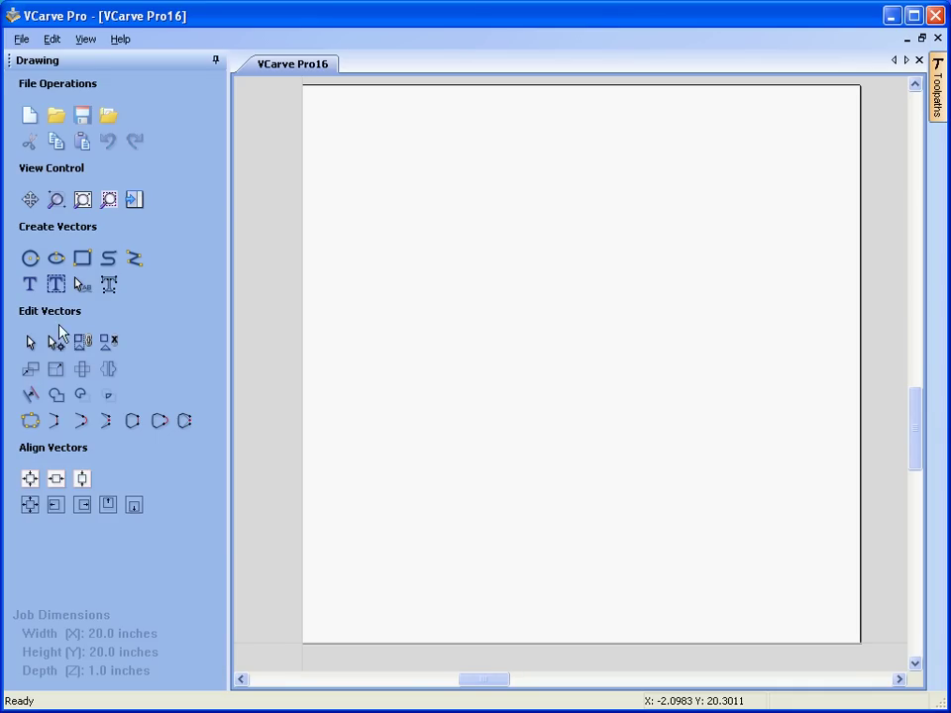
# - Auto-lay out the letter 'A' in bold CopprplGoth Bd BT, sized to fill the block
pyautogui.click(57, 286)
pyautogui.write('A')
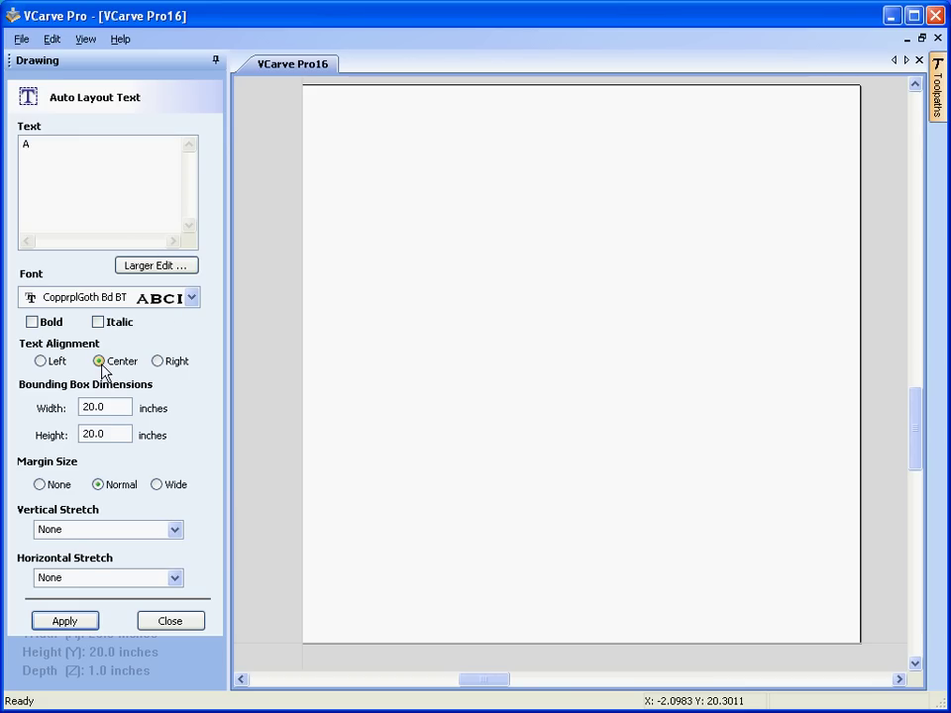
pyautogui.click(71, 624)
pyautogui.click(31, 322)
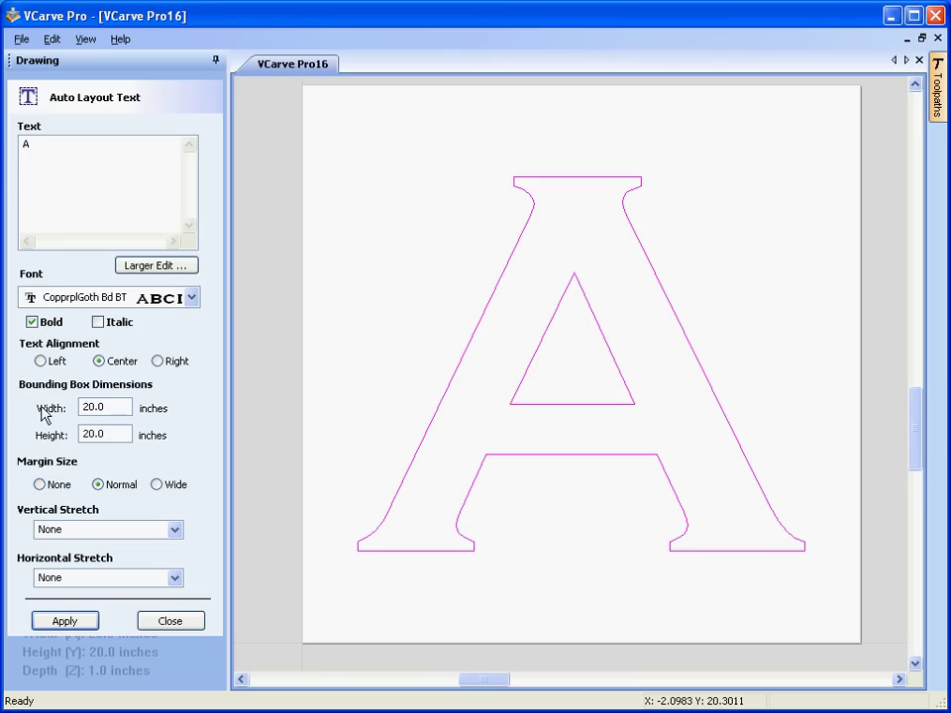
pyautogui.click(92, 621)
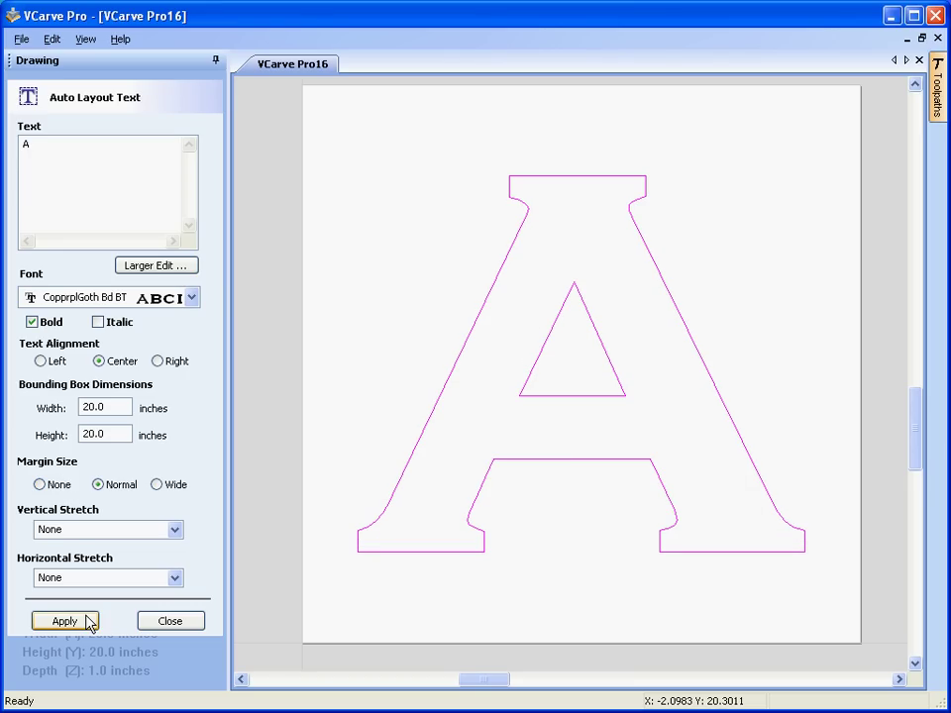
pyautogui.click(182, 623)
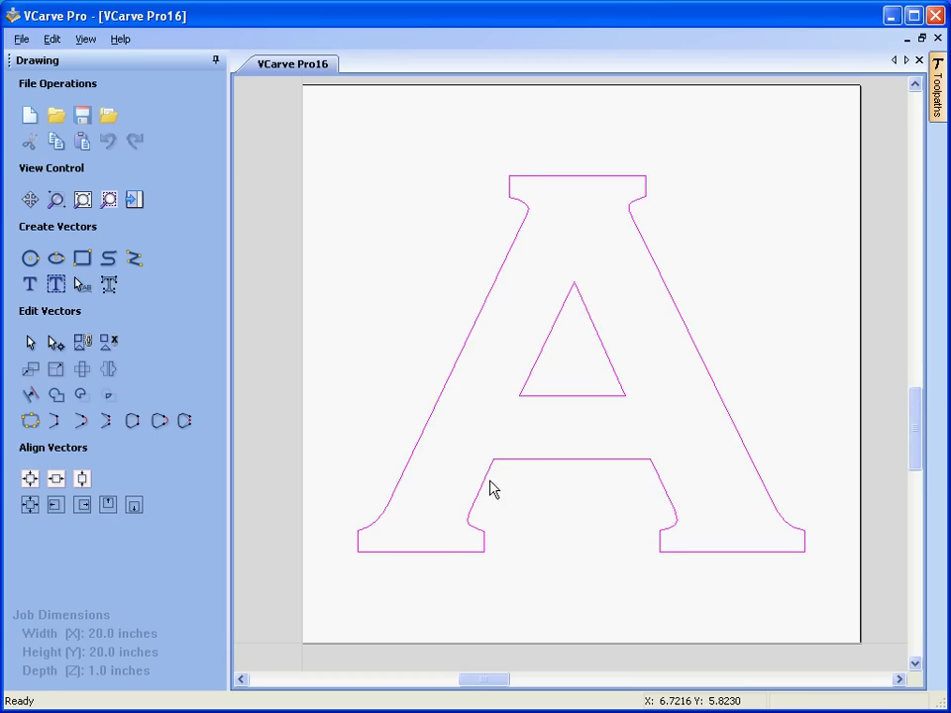
# - Review and confirm the machining material settings, including the rapid clearance gap
pyautogui.click(134, 201)
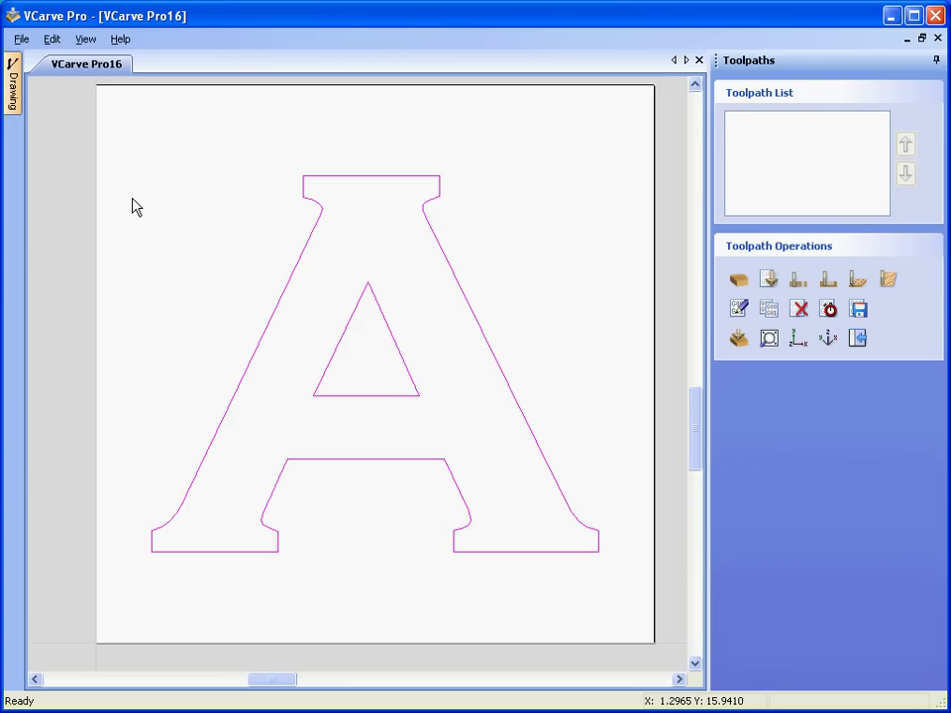
pyautogui.click(738, 280)
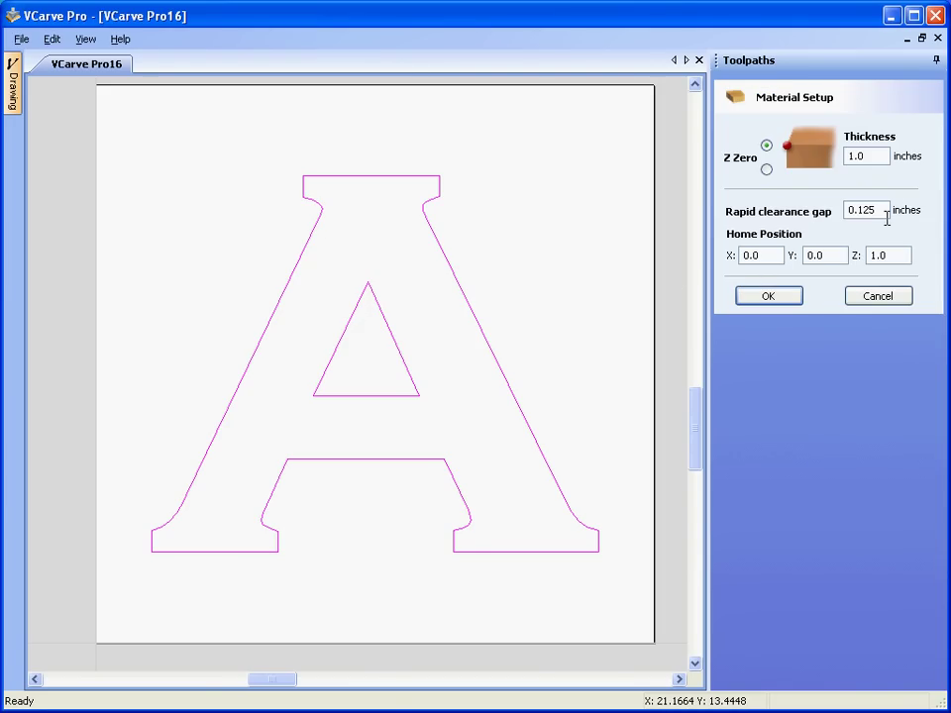
pyautogui.click(885, 210)
pyautogui.click(783, 297)
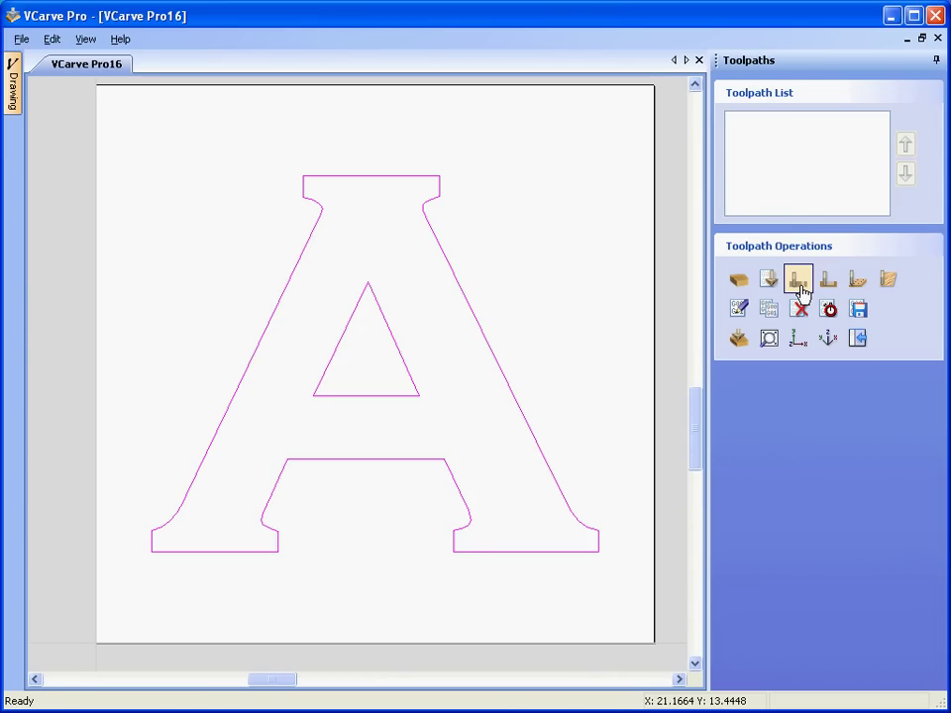
# - Start a 2D profile toolpath cutting 0.3 inch deep with the 90° 1.25-inch V-bit
pyautogui.click(799, 281)
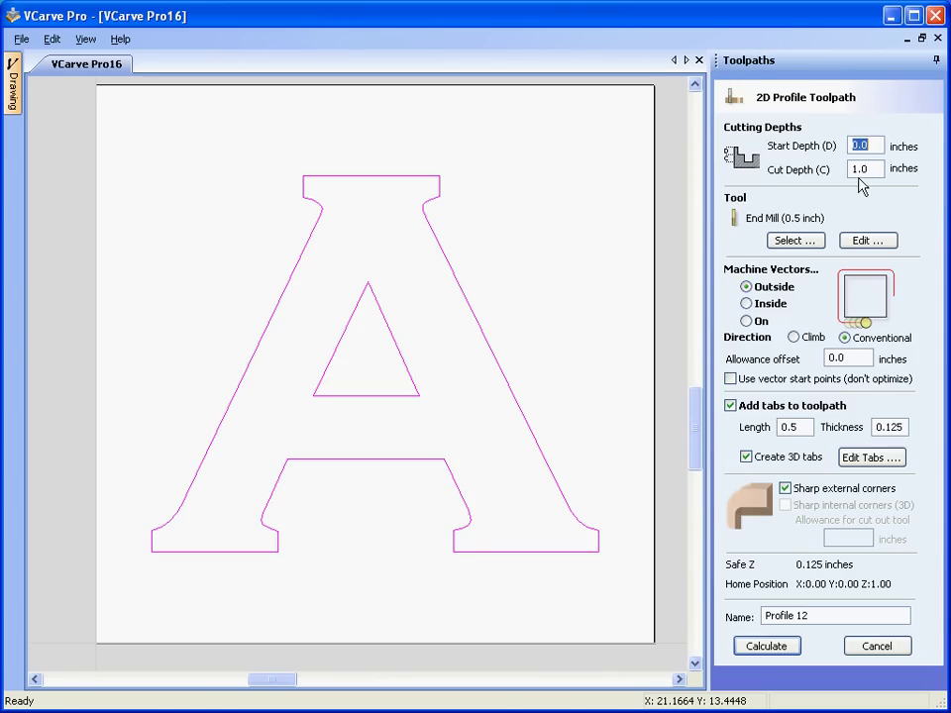
pyautogui.press('Tab')
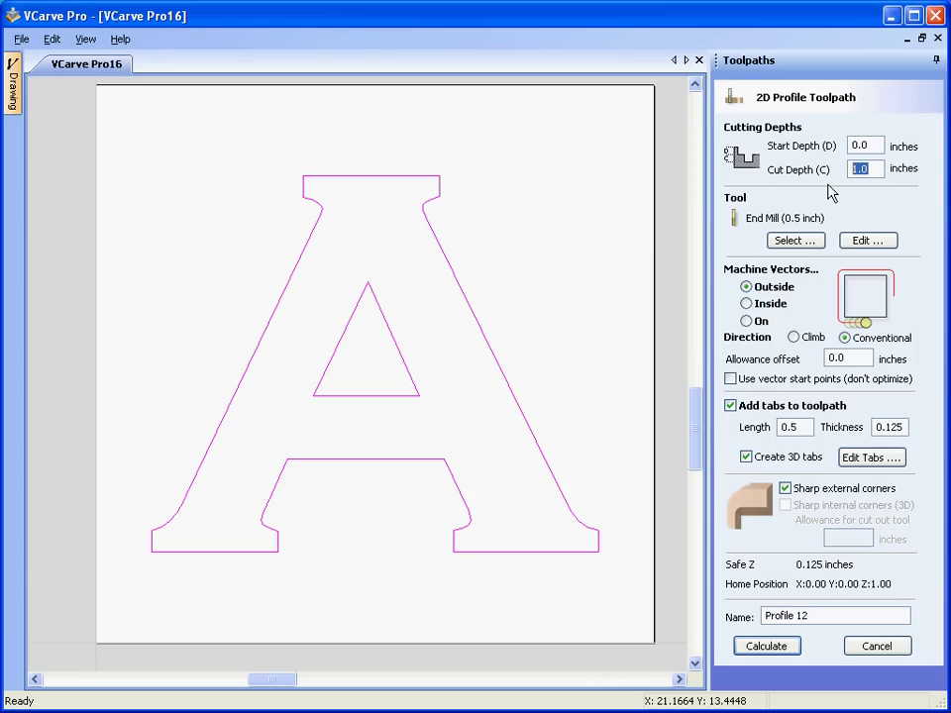
pyautogui.write('0.3')
pyautogui.click(814, 243)
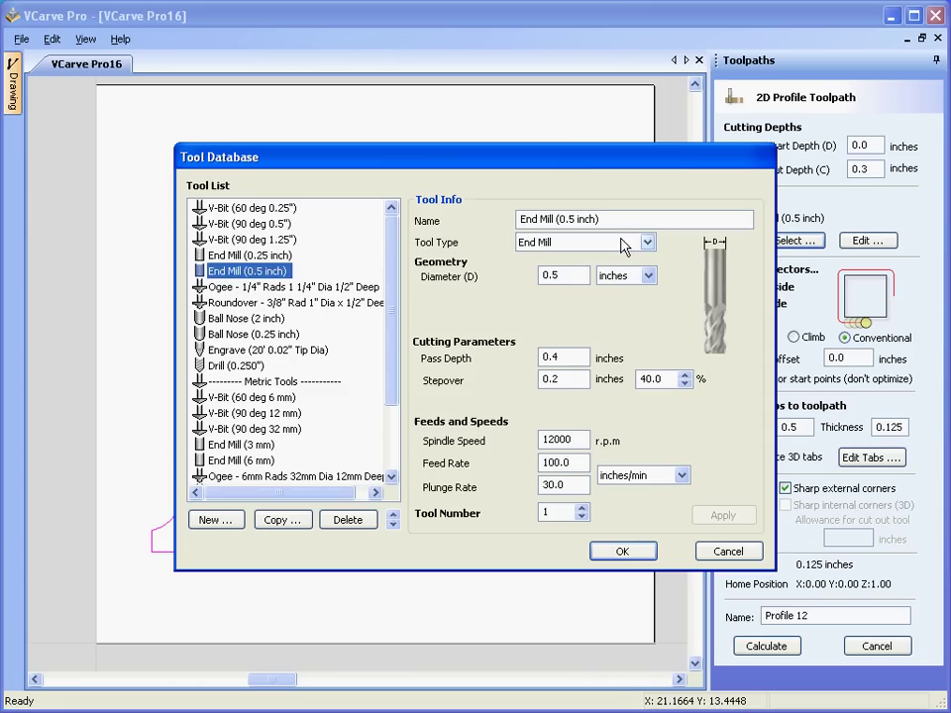
pyautogui.click(264, 240)
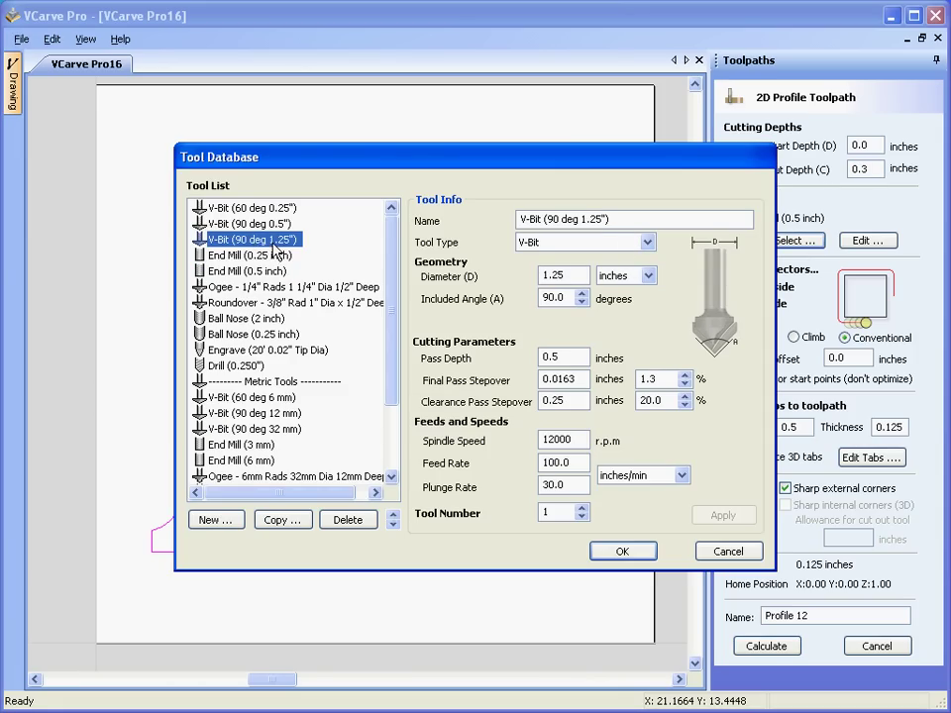
pyautogui.doubleClick(276, 248)
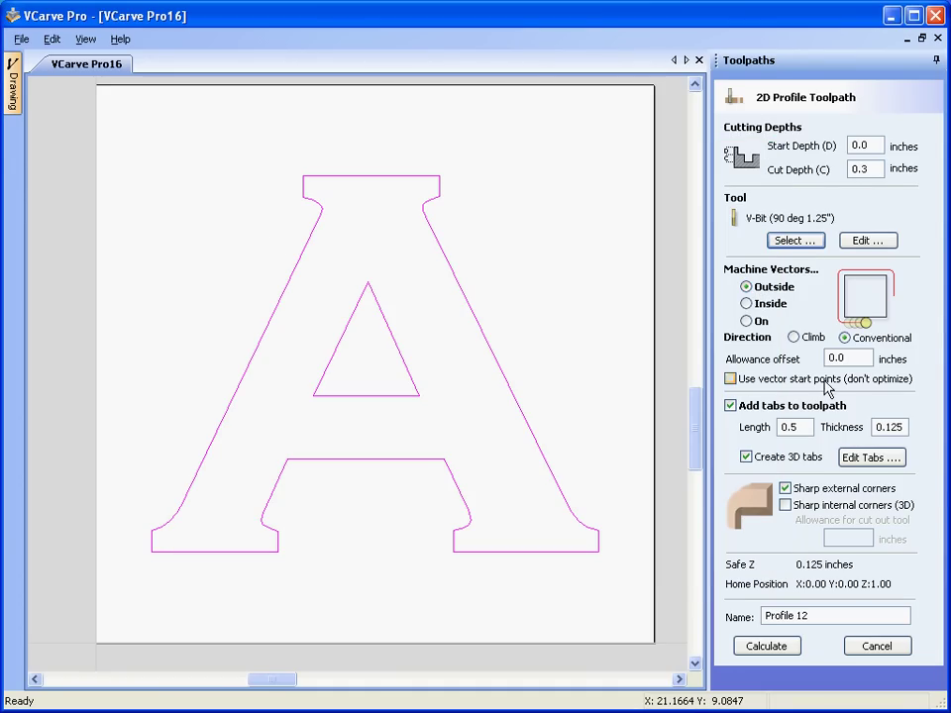
# - Turn off tabs and sharp external corners, name the toolpath 'Chamfer' and calculate it
pyautogui.click(746, 412)
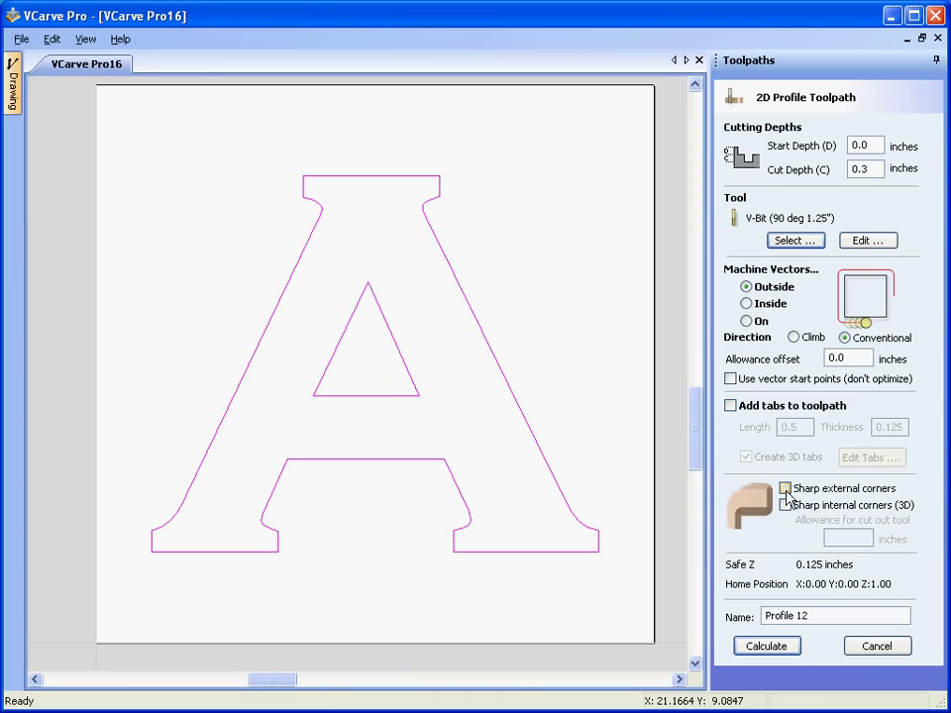
pyautogui.click(784, 489)
pyautogui.moveTo(811, 617); pyautogui.dragTo(713, 622)
pyautogui.write('Chamfer')
pyautogui.click(779, 649)
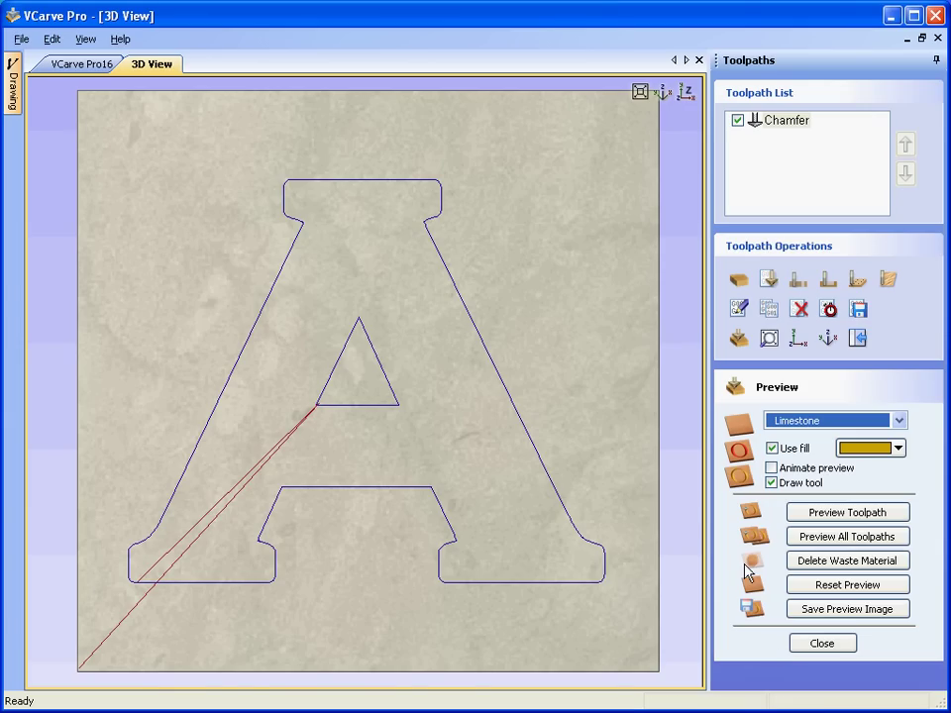
pyautogui.click(818, 515)
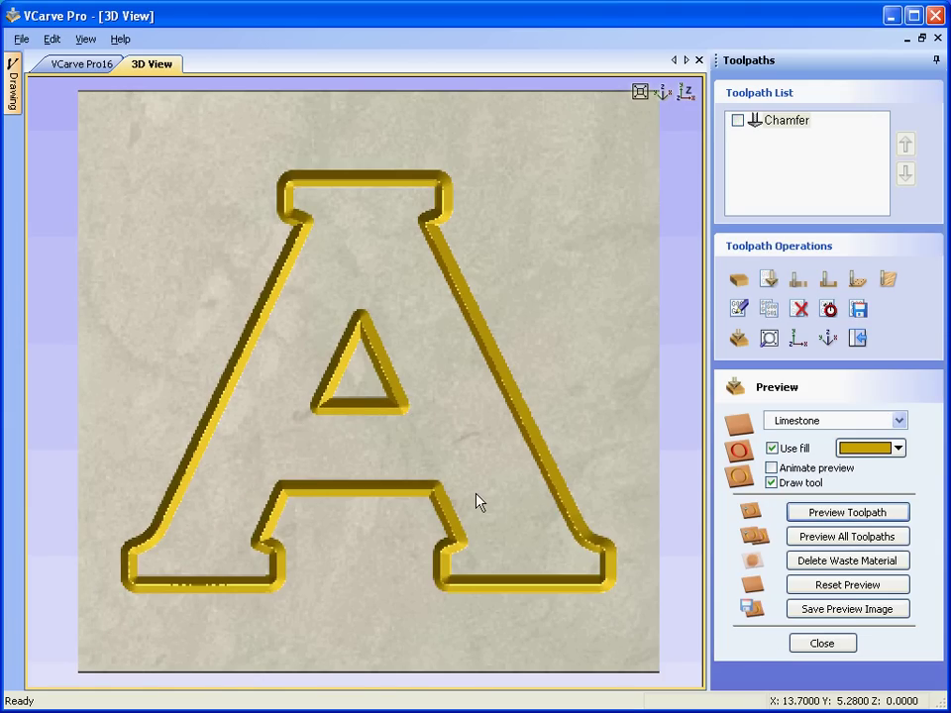
pyautogui.moveTo(477, 502); pyautogui.dragTo(420, 416)
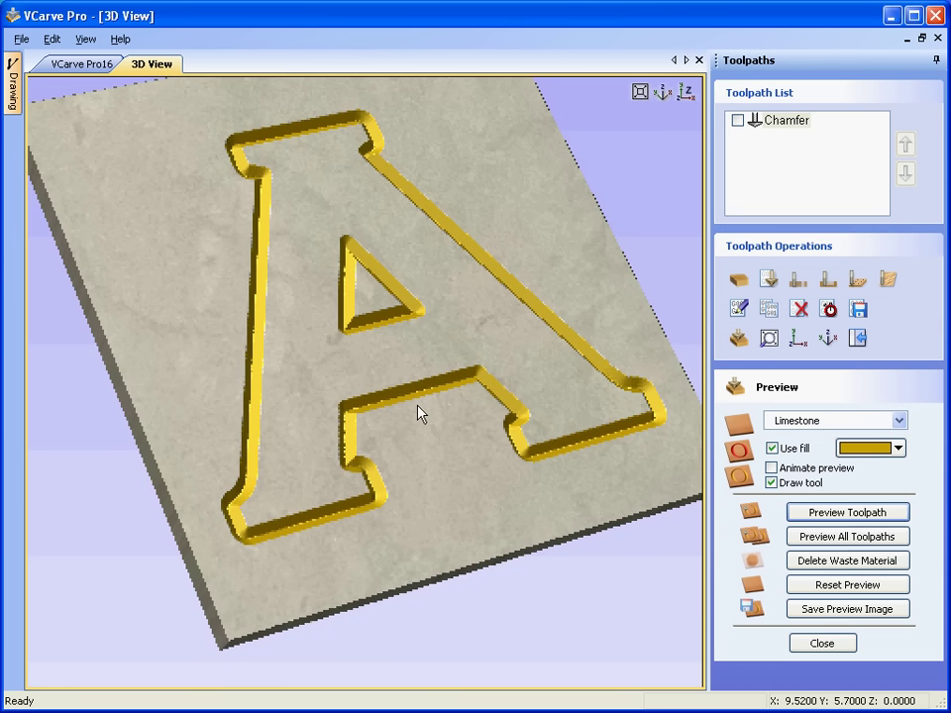
pyautogui.scroll(2, 325, 516)
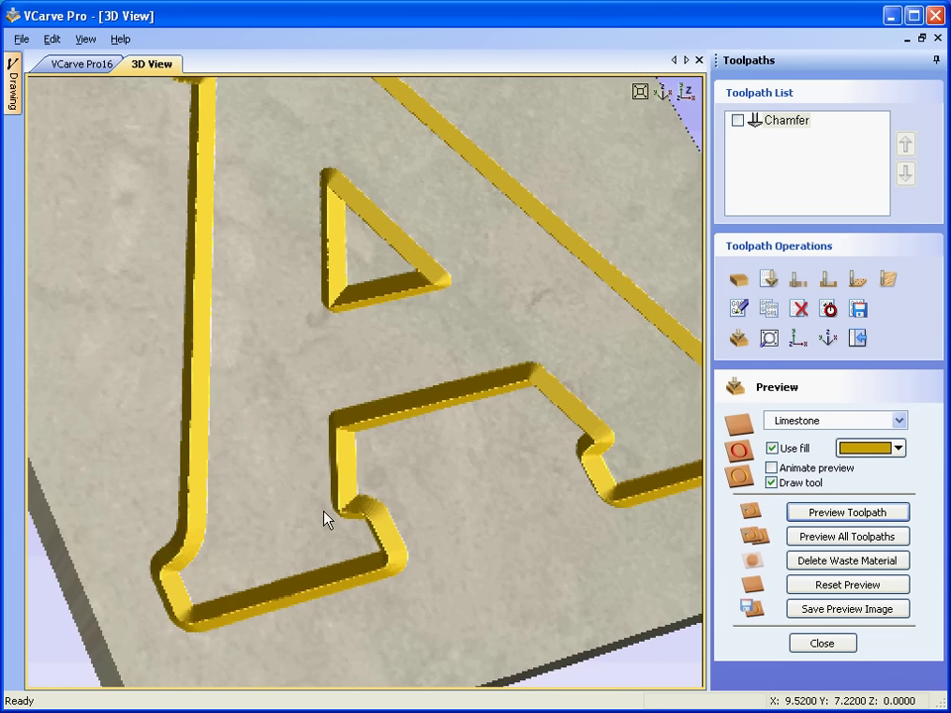
pyautogui.scroll(1, 205, 602)
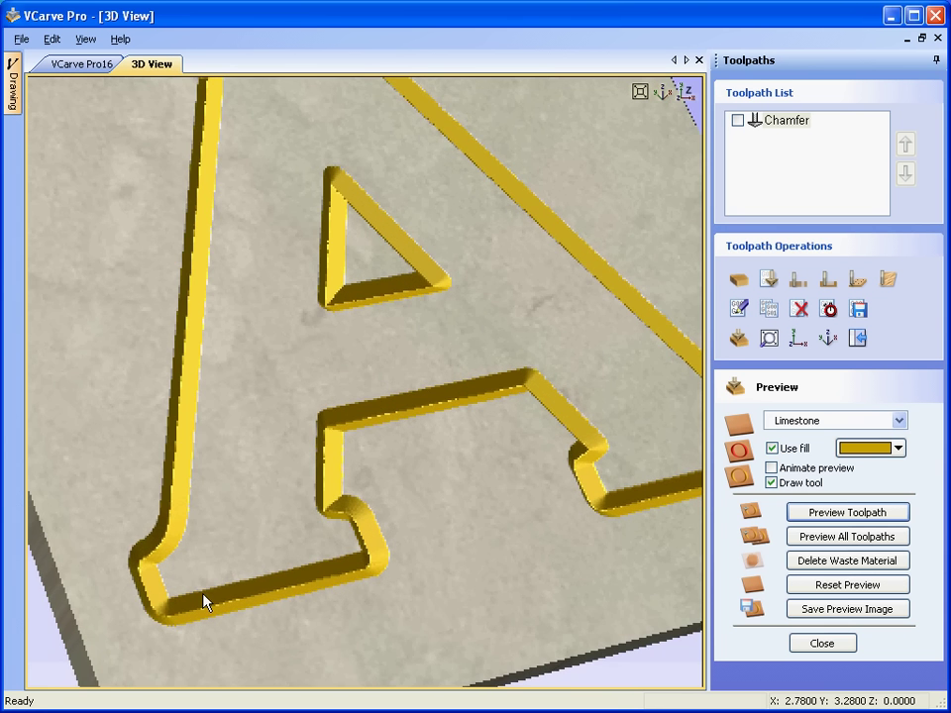
pyautogui.moveTo(204, 600); pyautogui.dragTo(117, 548)
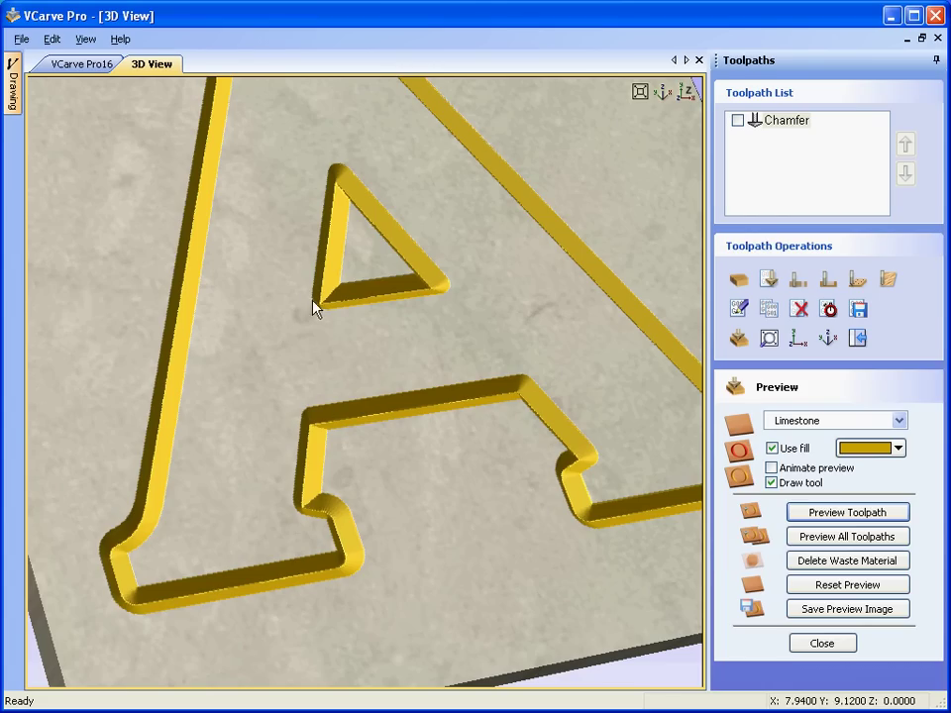
# - Recalculate Chamfer with sharp external and internal corners, then reset and rerun the preview
pyautogui.doubleClick(782, 122)
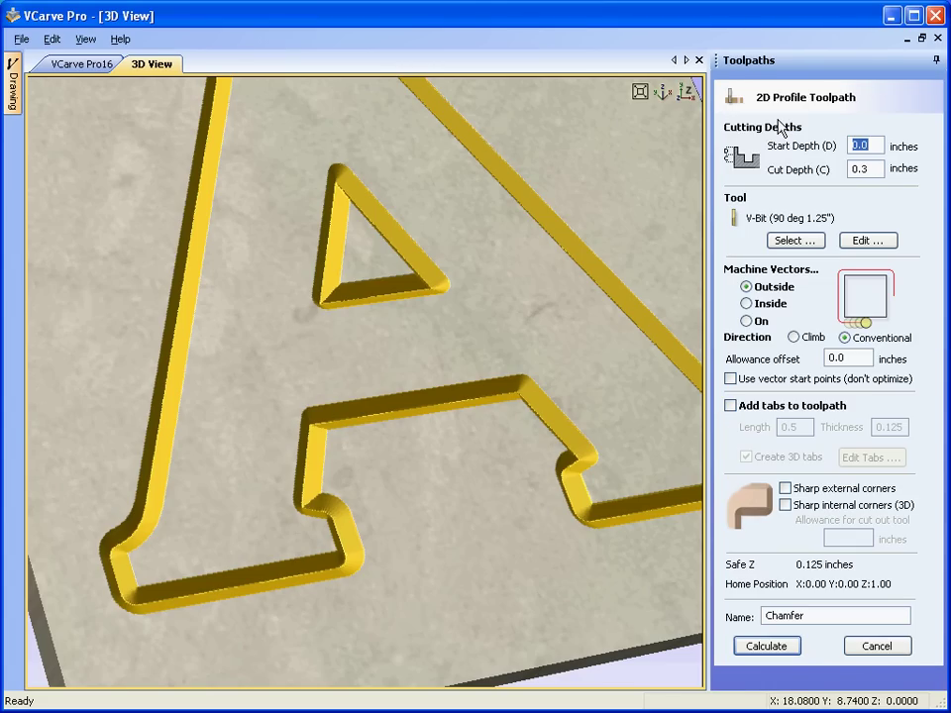
pyautogui.click(785, 488)
pyautogui.click(786, 505)
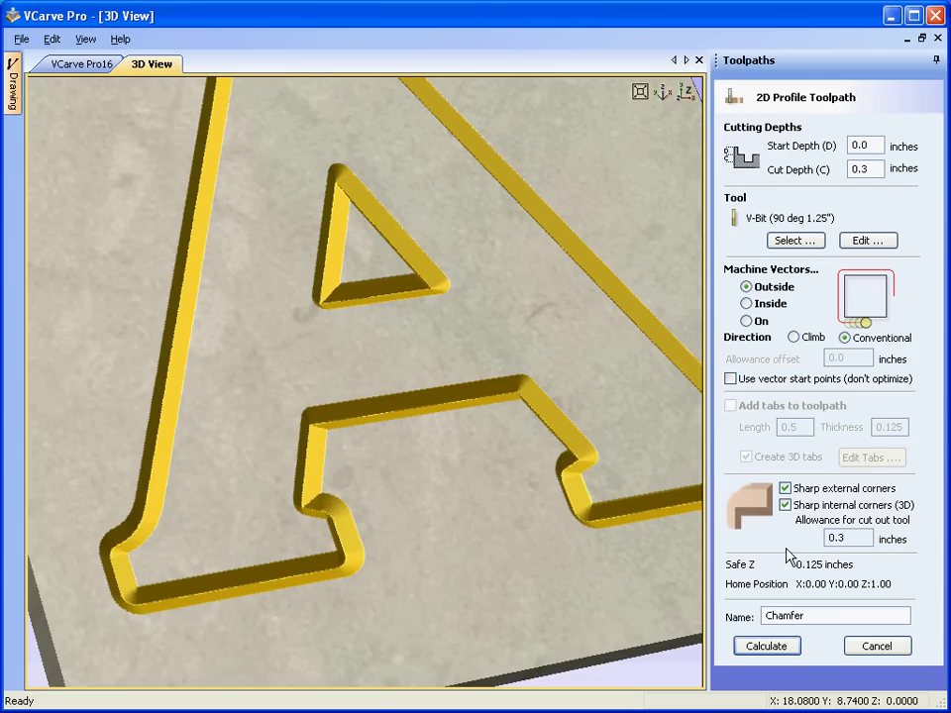
pyautogui.click(781, 647)
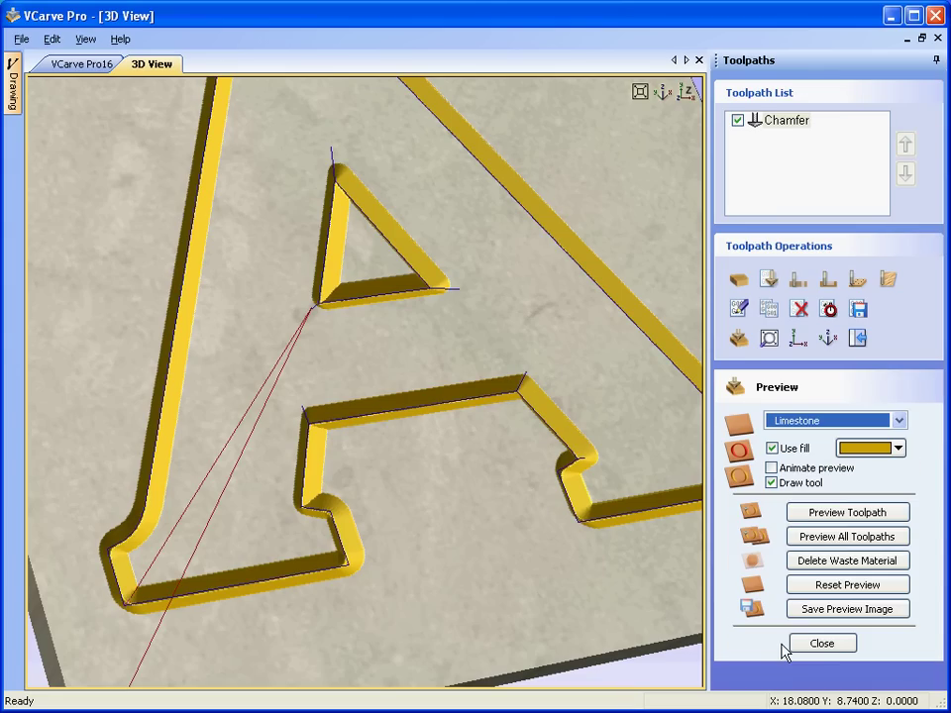
pyautogui.click(832, 588)
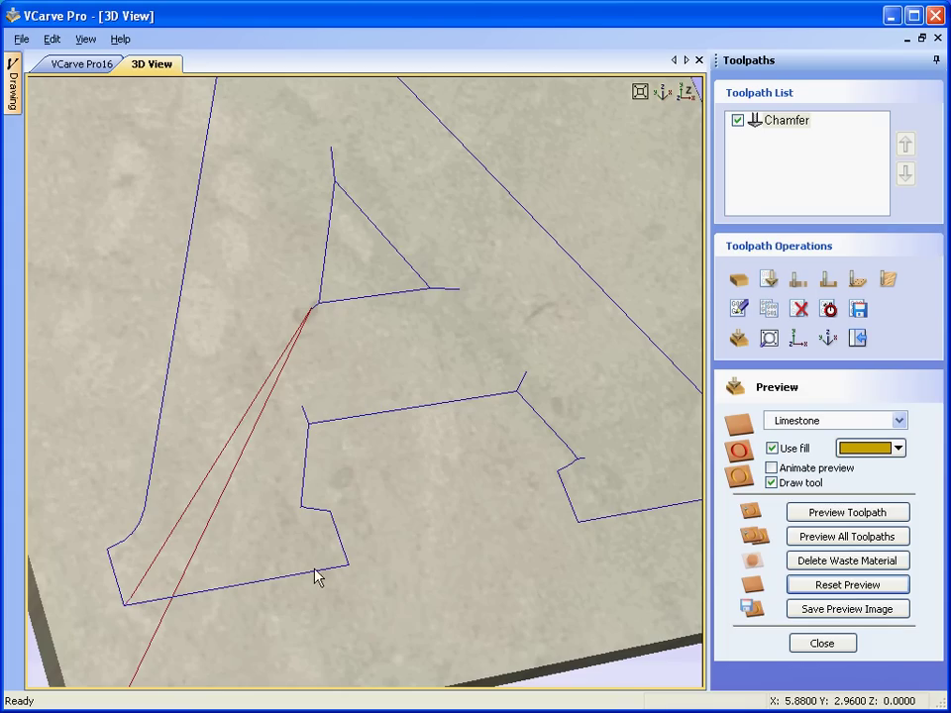
pyautogui.click(814, 523)
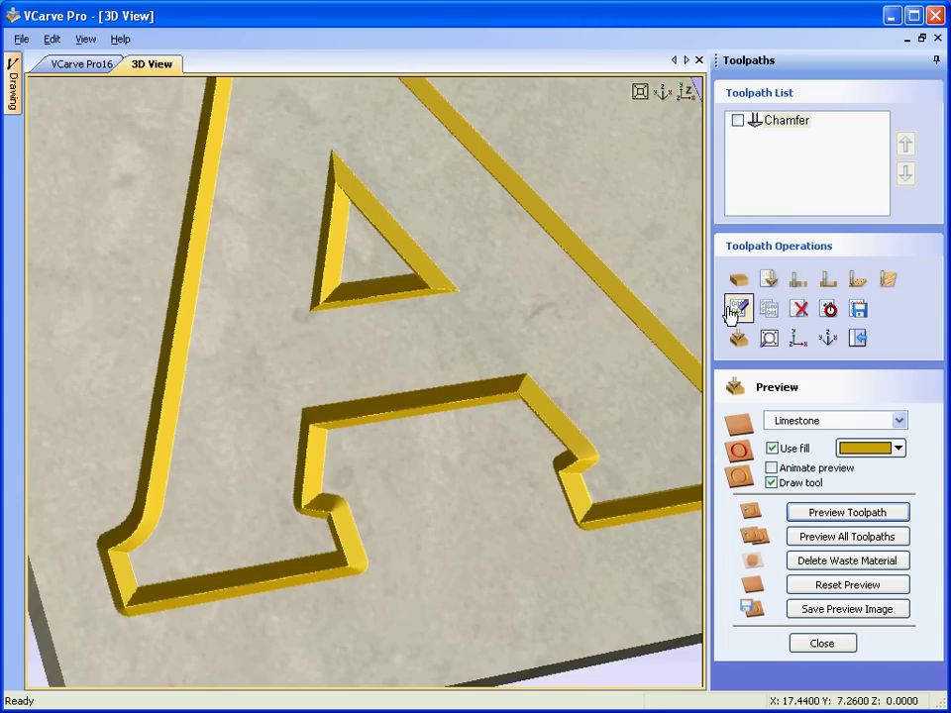
# - Start a new profile toolpath 1 inch deep using the 0.25-inch end mill
pyautogui.click(799, 279)
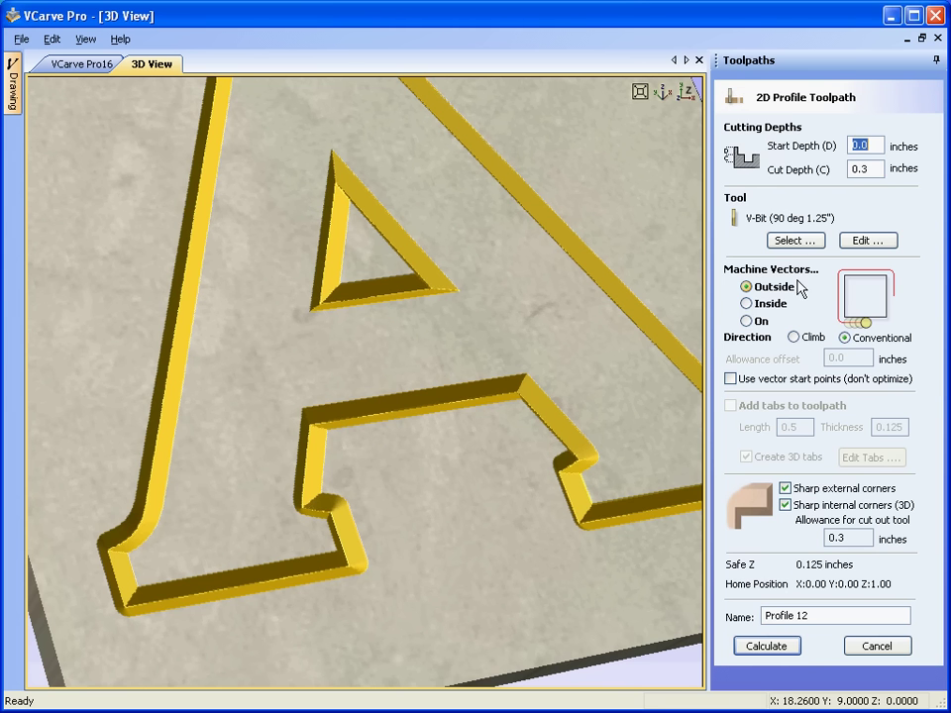
pyautogui.doubleClick(876, 170)
pyautogui.write('1')
pyautogui.click(810, 243)
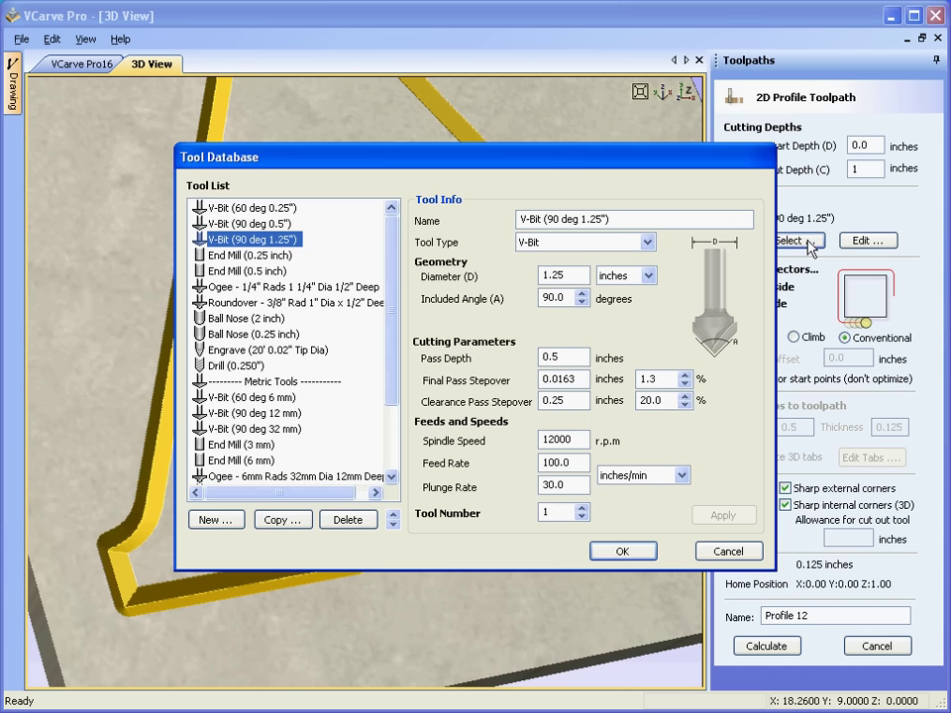
pyautogui.doubleClick(272, 257)
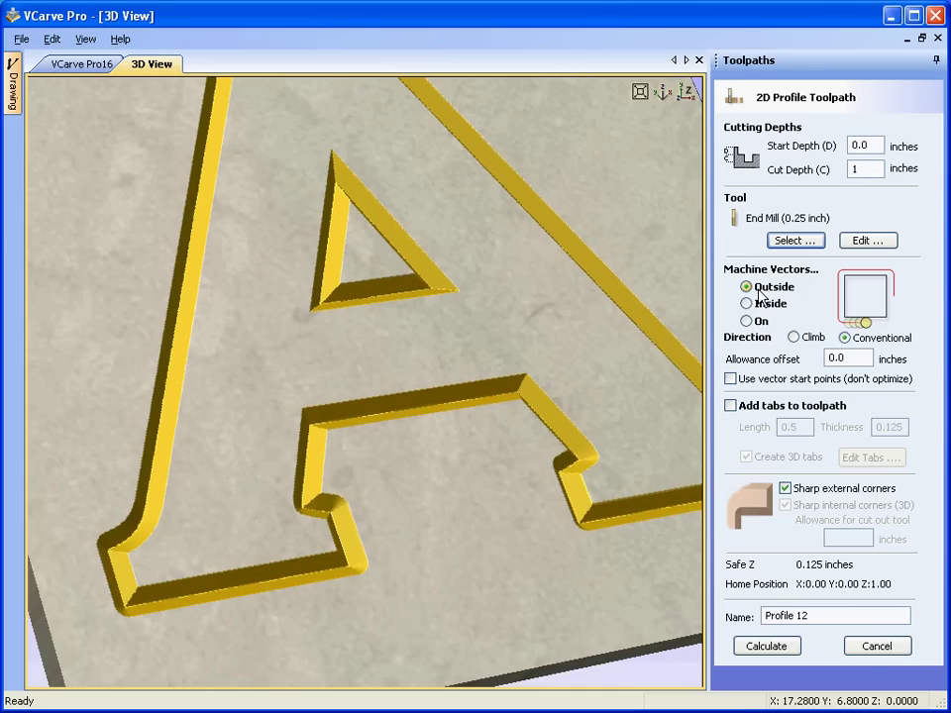
# - Set a 0.3 allowance offset, name the toolpath 'Cut out' and calculate it
pyautogui.click(858, 359)
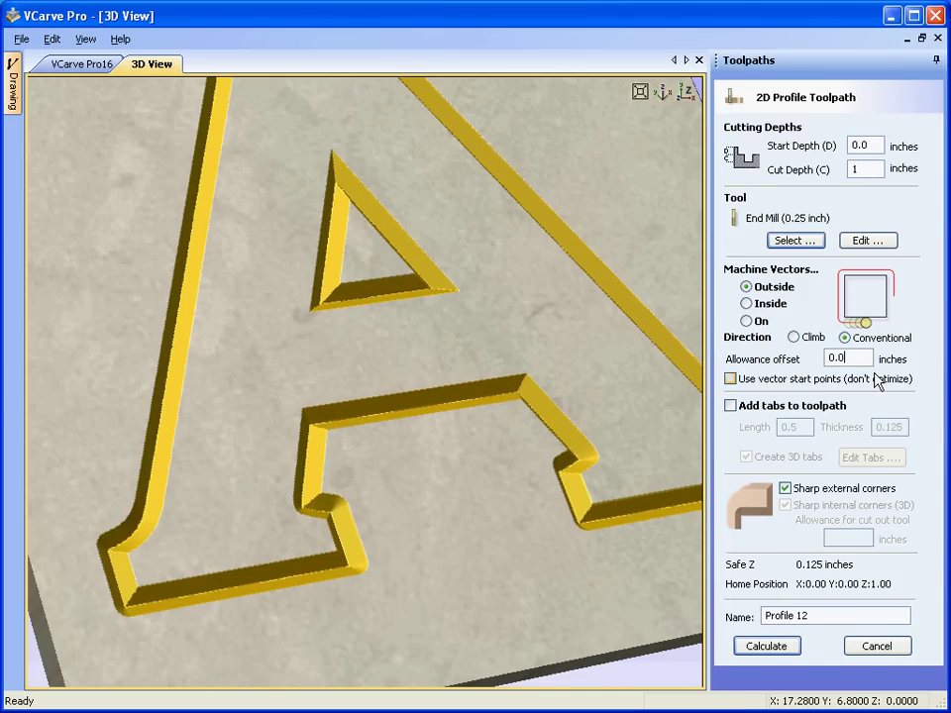
pyautogui.press('BackSpace')
pyautogui.write('3')
pyautogui.moveTo(811, 615); pyautogui.dragTo(743, 616)
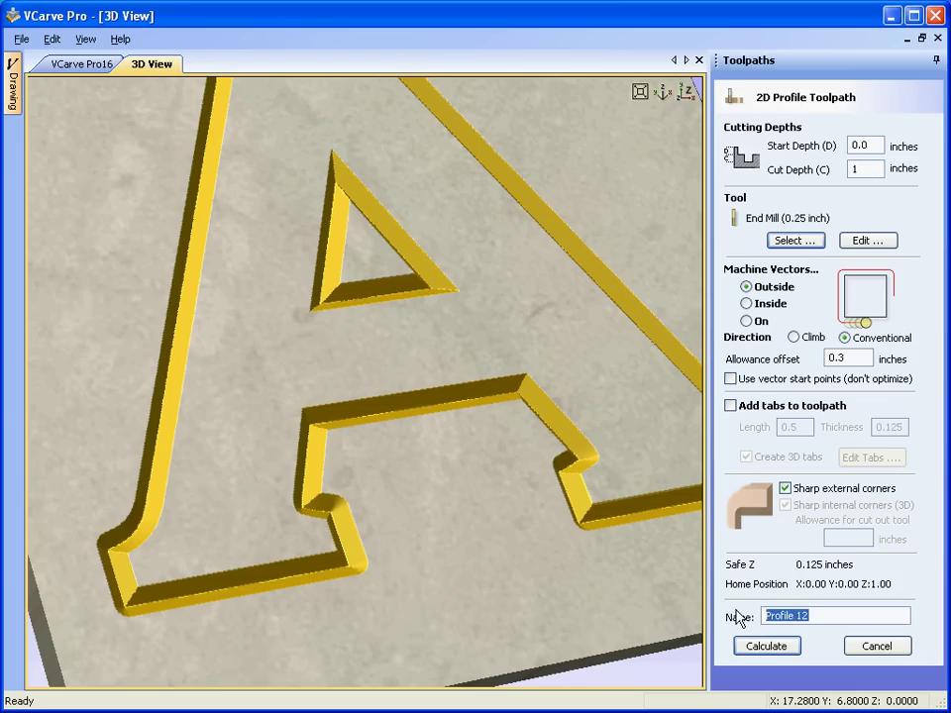
pyautogui.press('BackSpace')
pyautogui.write('Cut out')
pyautogui.click(761, 648)
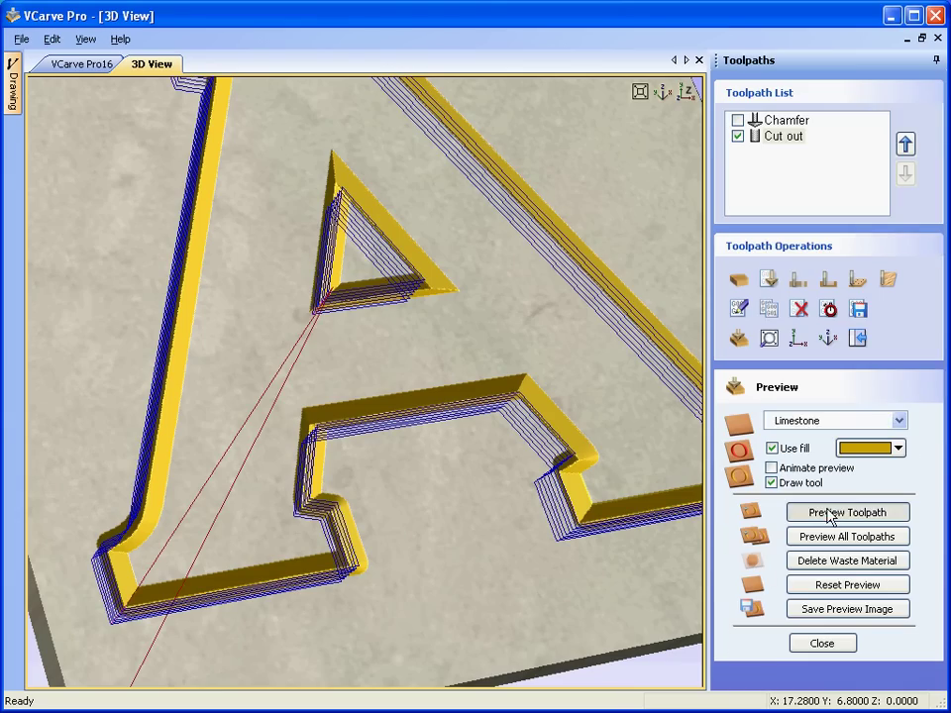
# - Preview the Cut out toolpath and rotate the 3D view to inspect the freed letter A
pyautogui.click(830, 514)
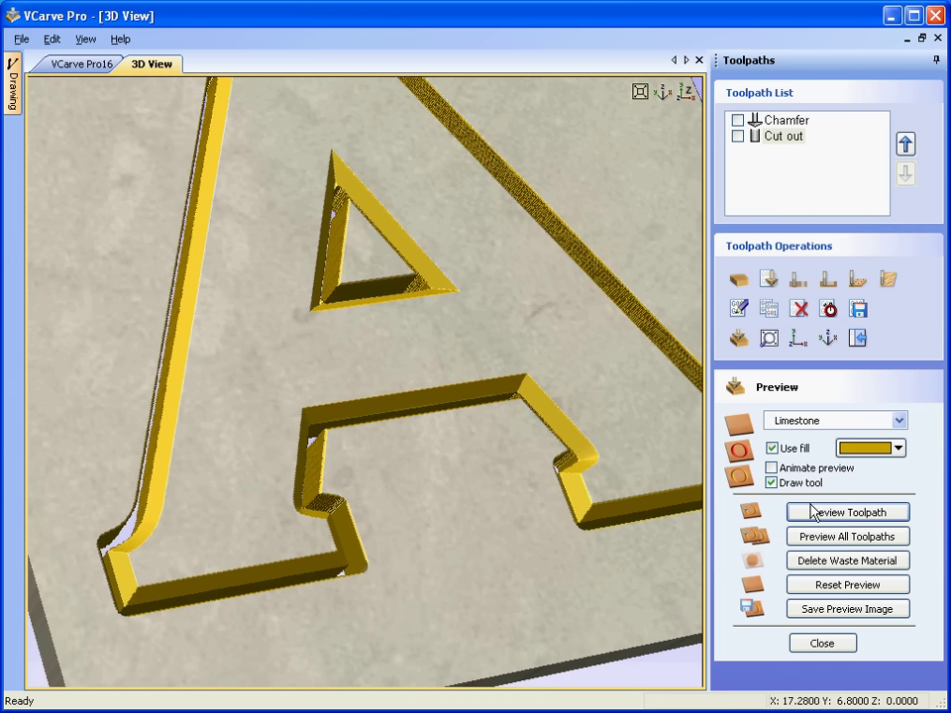
pyautogui.moveTo(448, 457); pyautogui.dragTo(83, 619)
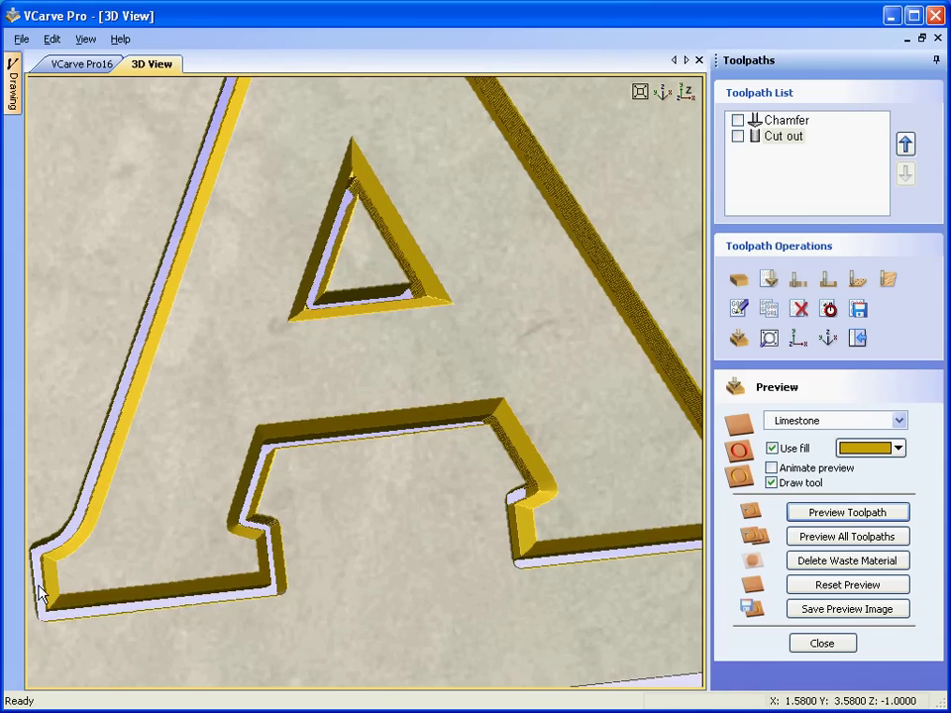
pyautogui.moveTo(311, 509); pyautogui.dragTo(225, 375)
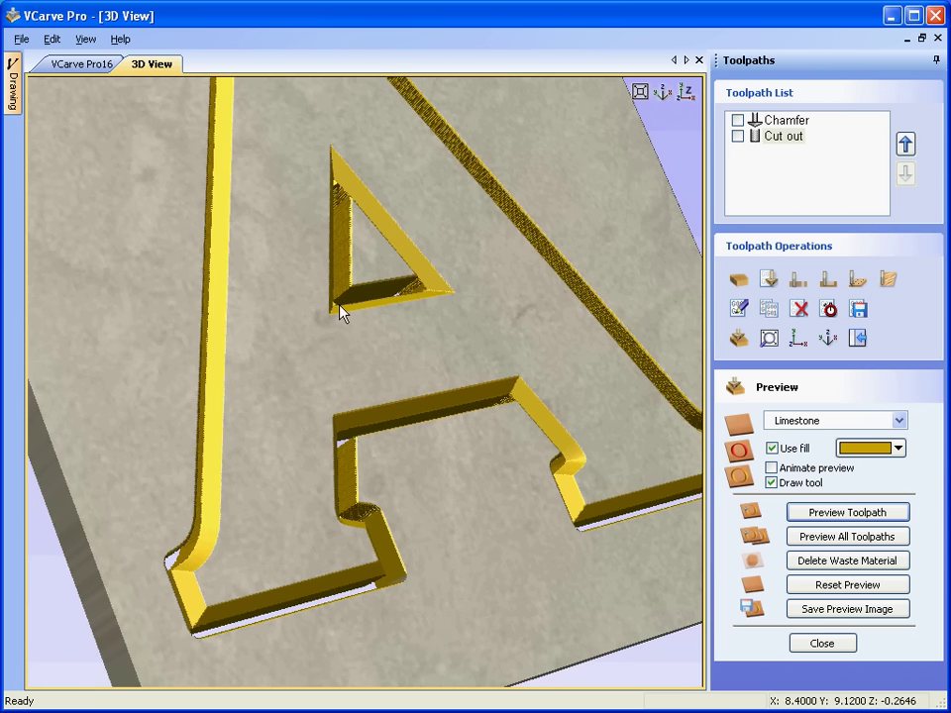
pyautogui.moveTo(339, 306); pyautogui.dragTo(382, 475)
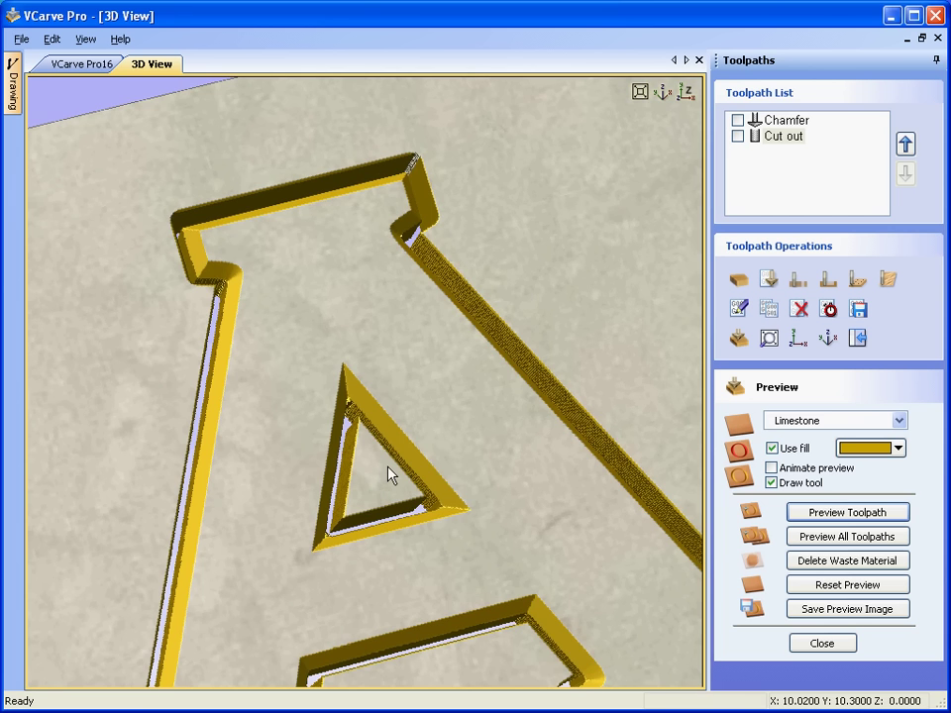